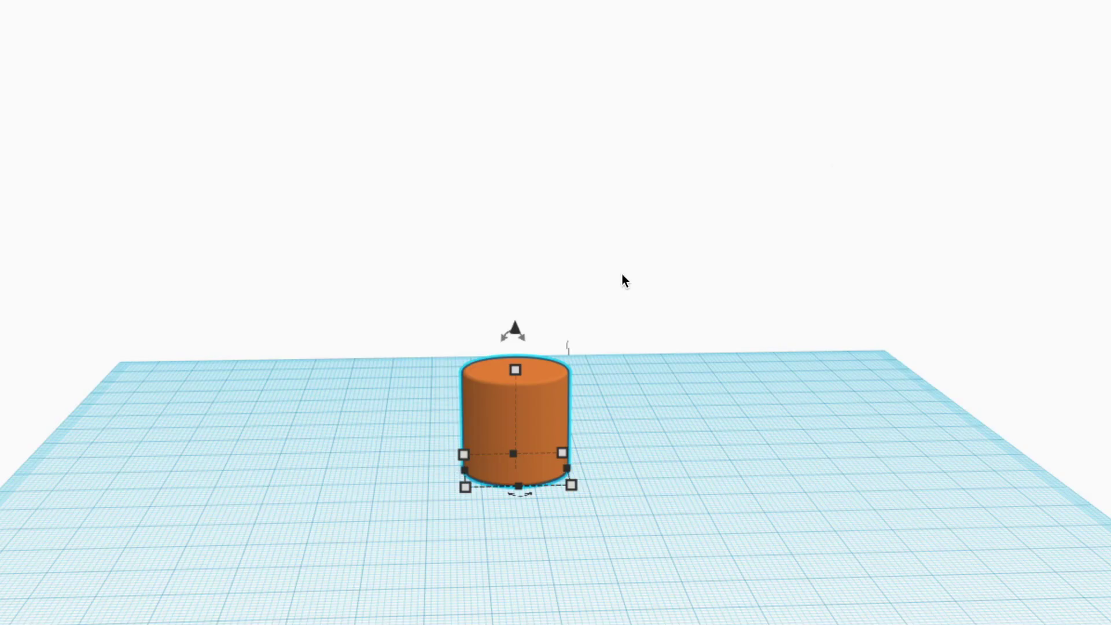
Step: Resize the solid cylinder to 61 mm high and 37.5 × 37.5 mm across
left_click(481, 301)
type("61")
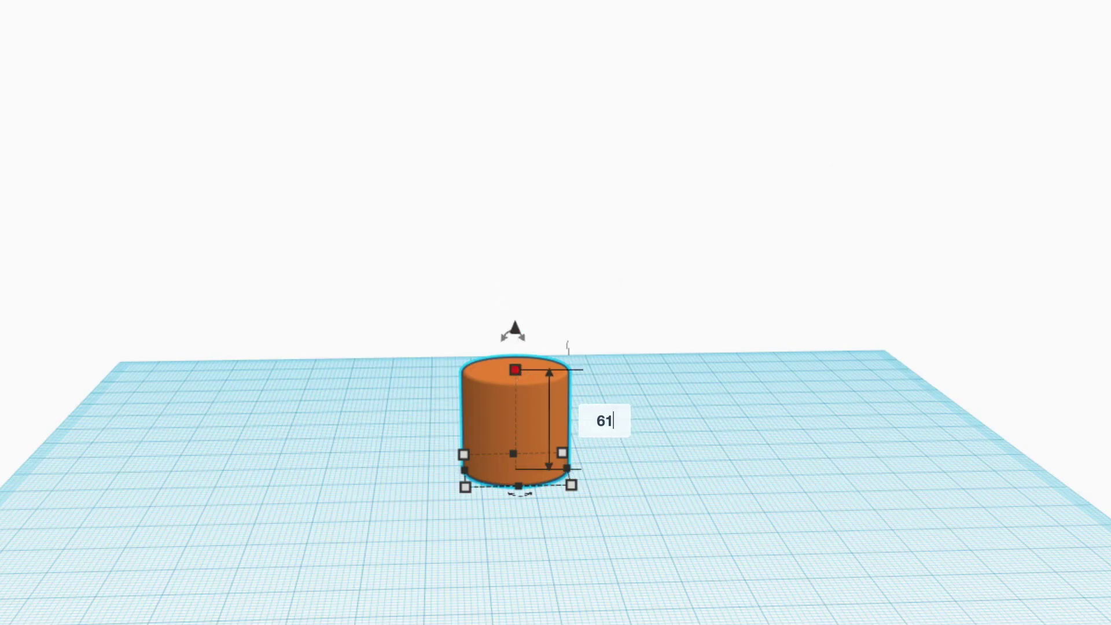
key("Return")
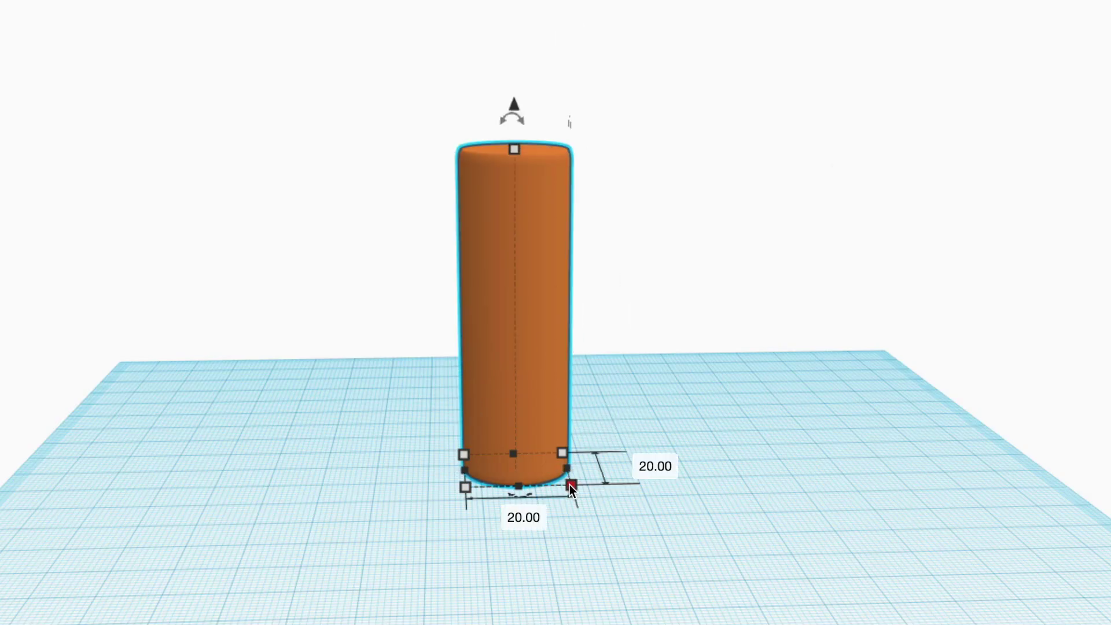
mouse_move(570, 487)
left_click(515, 518)
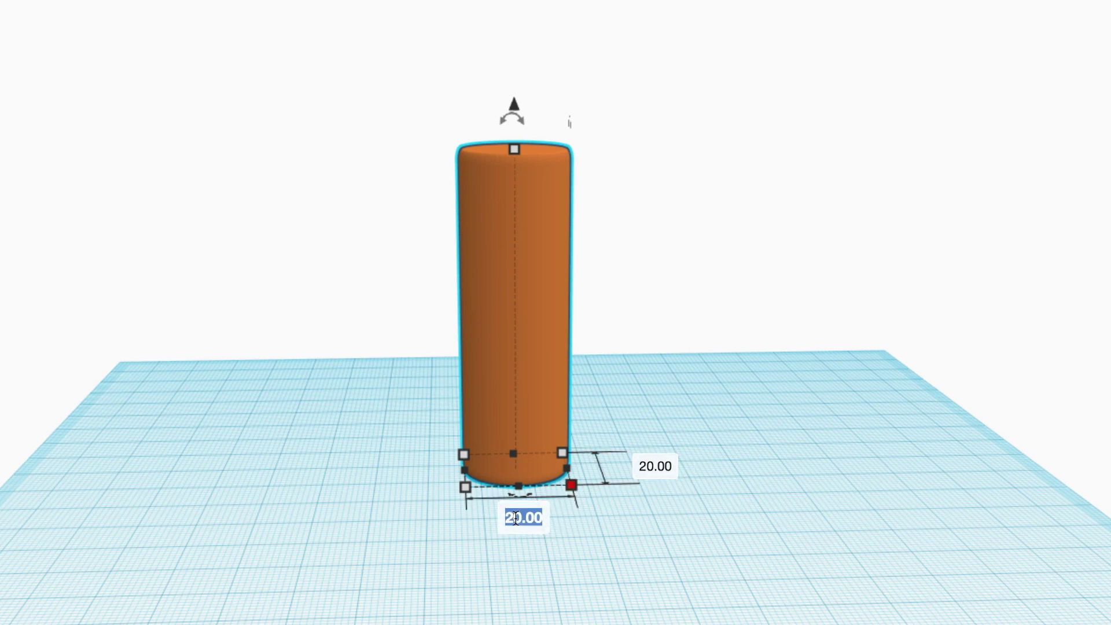
type("37.5")
key("Tab")
type("37.5")
key("Tab")
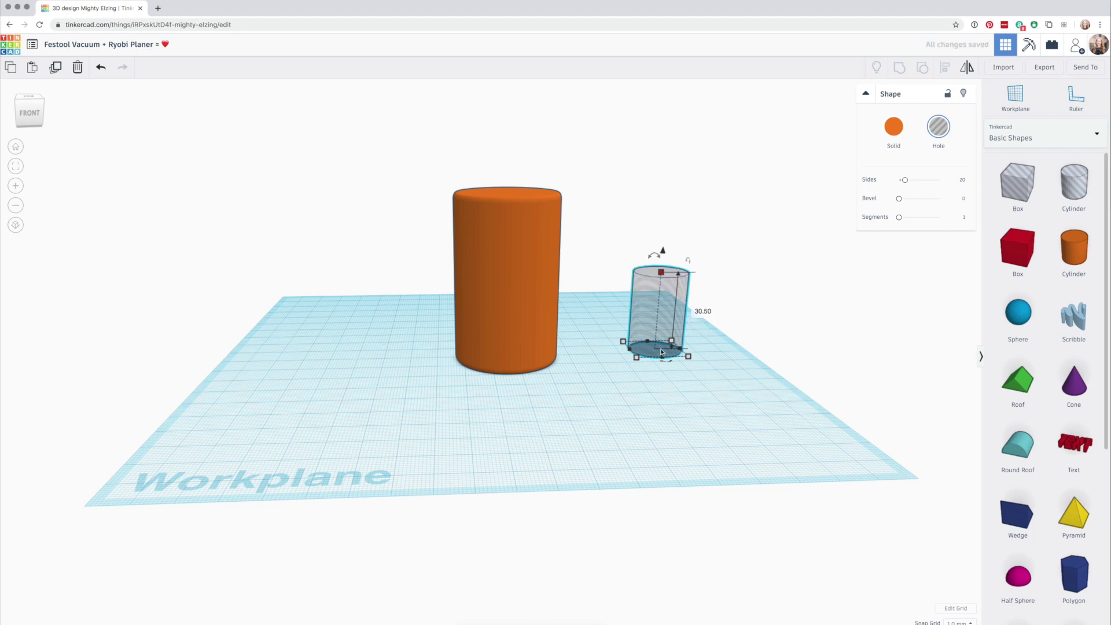
Step: Give the hole cylinder a width and depth of 36.2 mm
key("Tab")
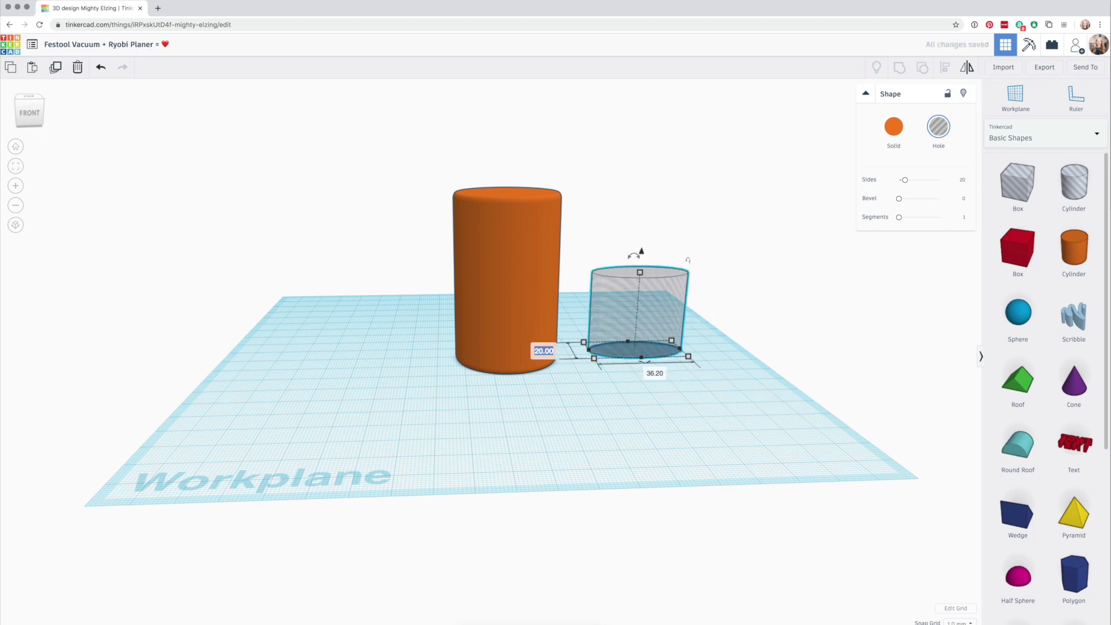
type("36.2")
key("Tab")
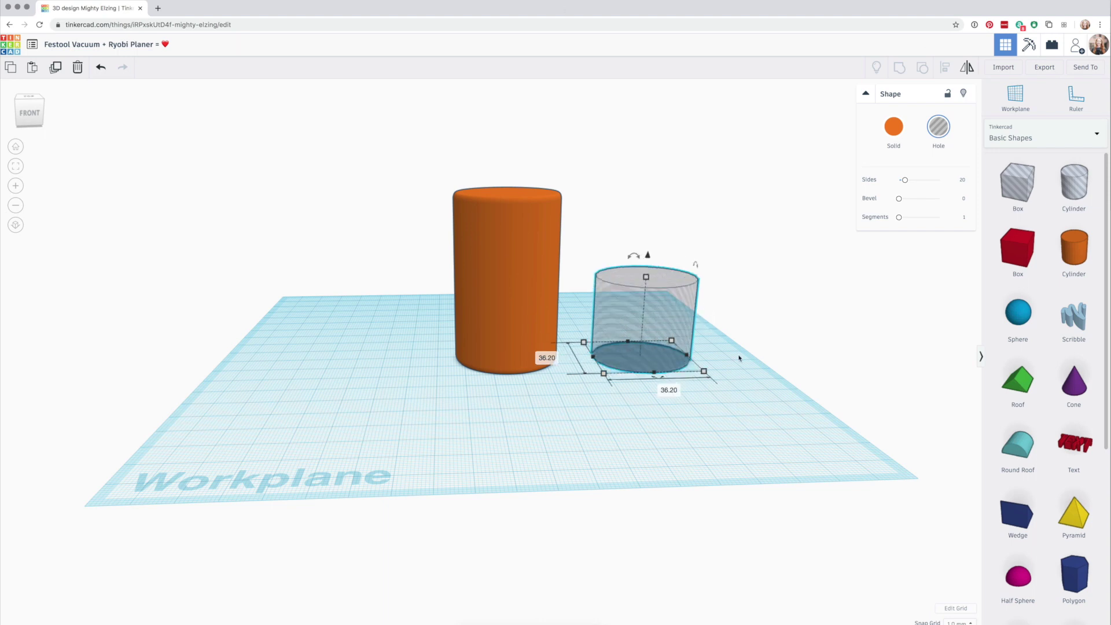
Step: Duplicate the hole cylinder and raise the copy on top, using a workplane on its base
mouse_move(641, 361)
left_mouse_down("alt")
mouse_move(650, 313)
mouse_move(643, 341)
left_mouse_up("alt")
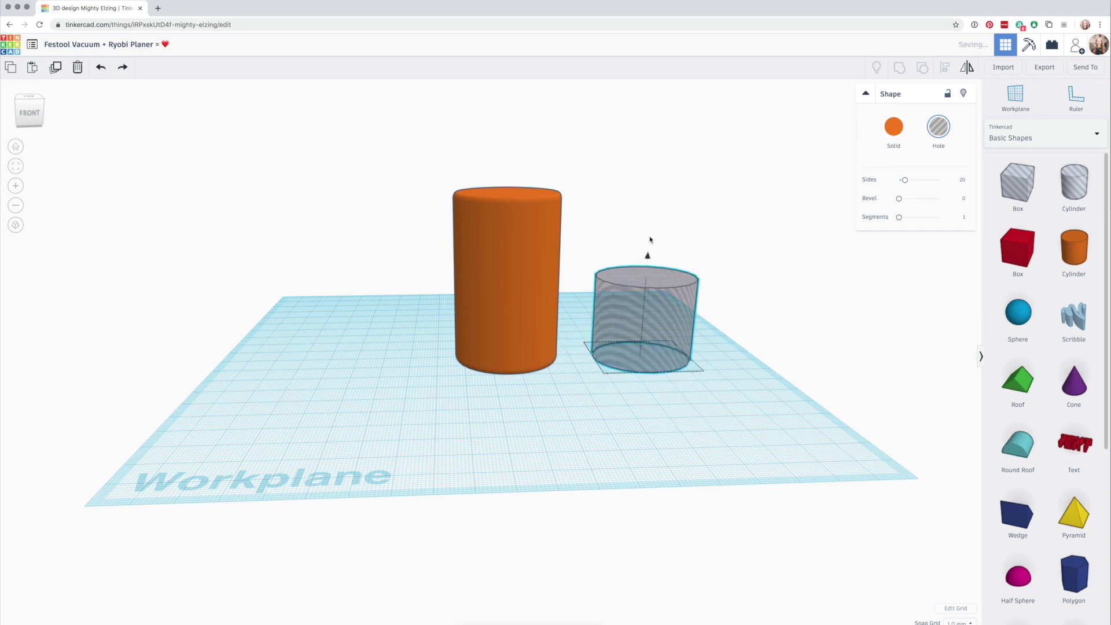
left_click_drag(652, 240, 654, 171)
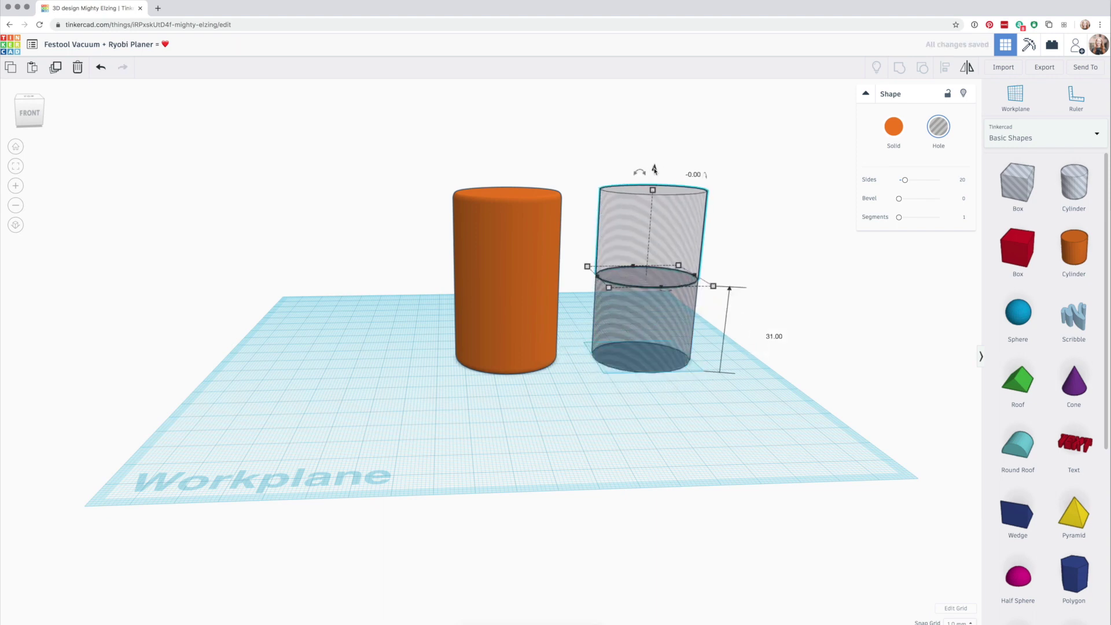
key("w")
left_click(671, 273)
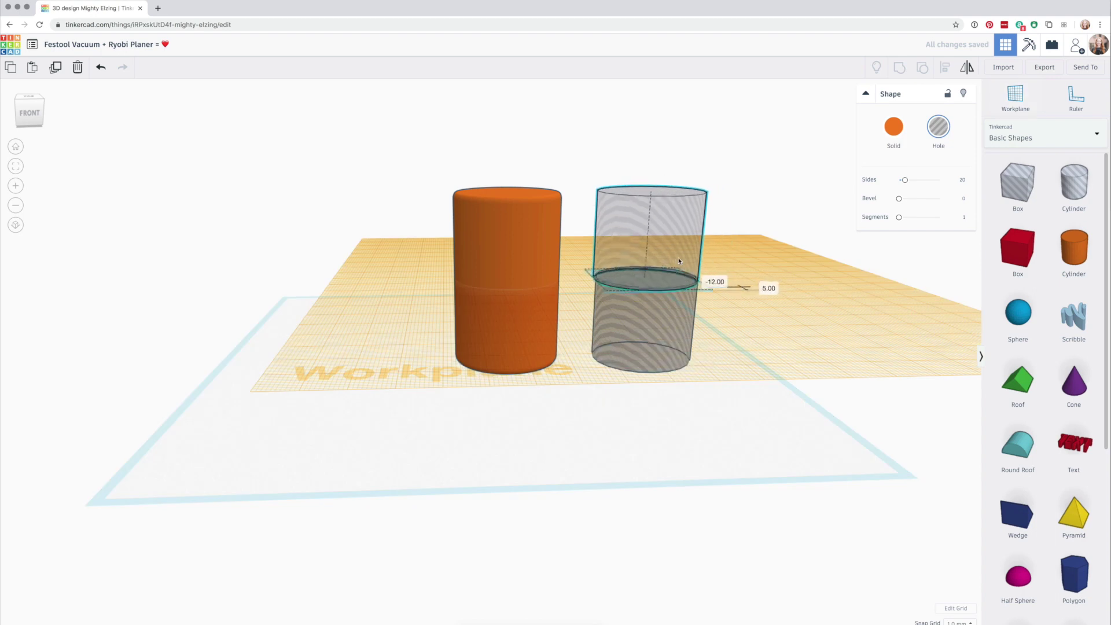
mouse_move(656, 168)
left_mouse_down()
mouse_move(658, 159)
mouse_move(657, 172)
left_mouse_up()
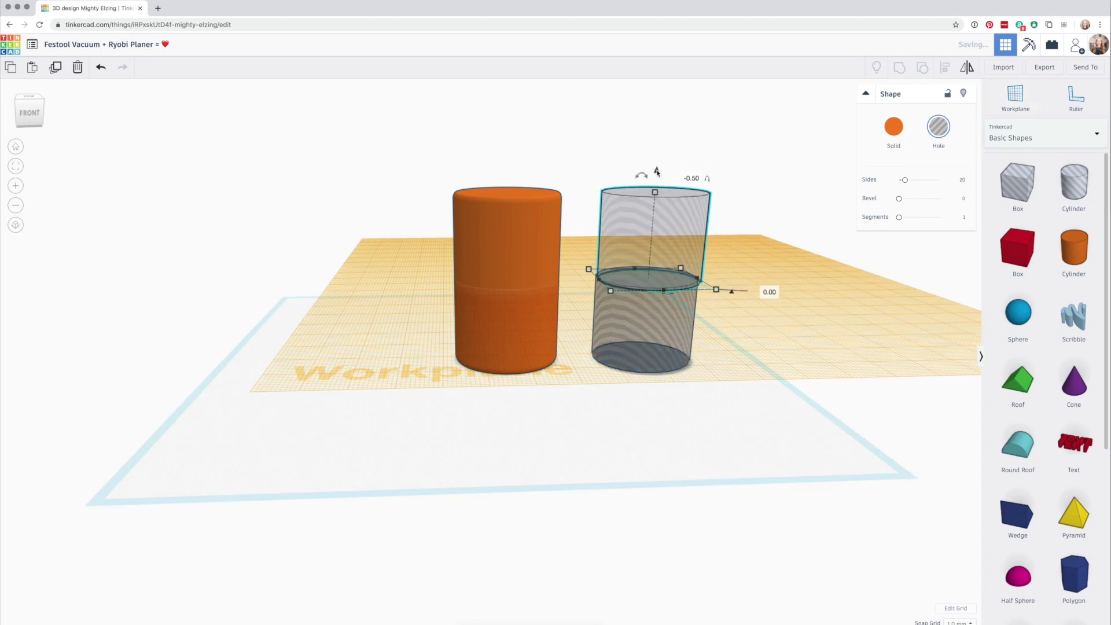
key("w")
left_click(724, 426)
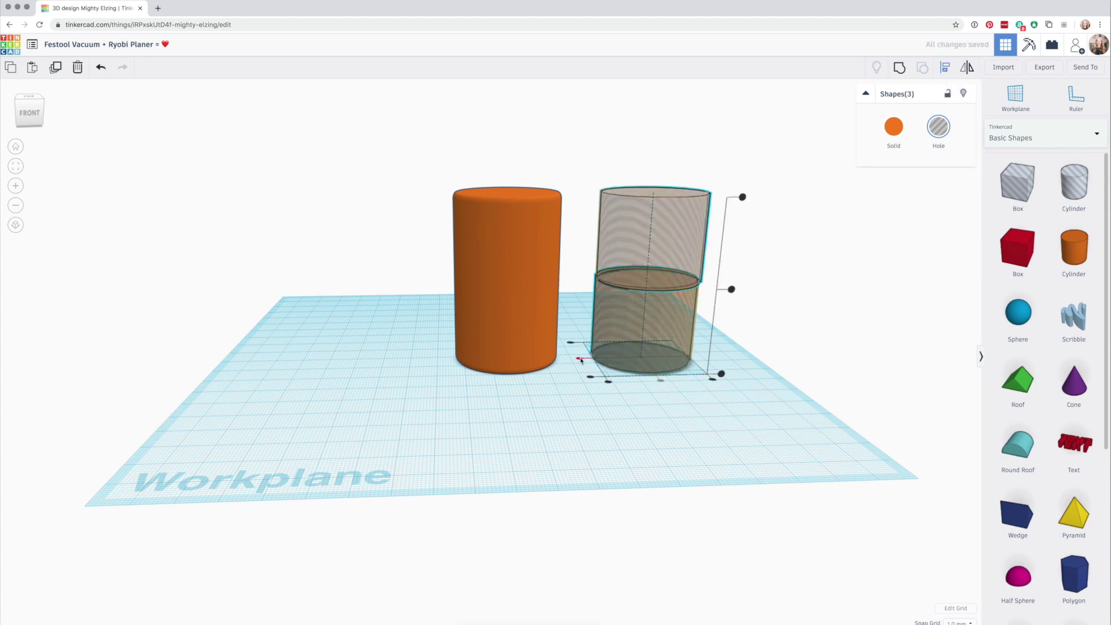
Step: From a low front view, select both stacked hole cylinders and group them
left_click(801, 318)
right_click_drag(801, 317, 454, 496)
left_click(463, 496)
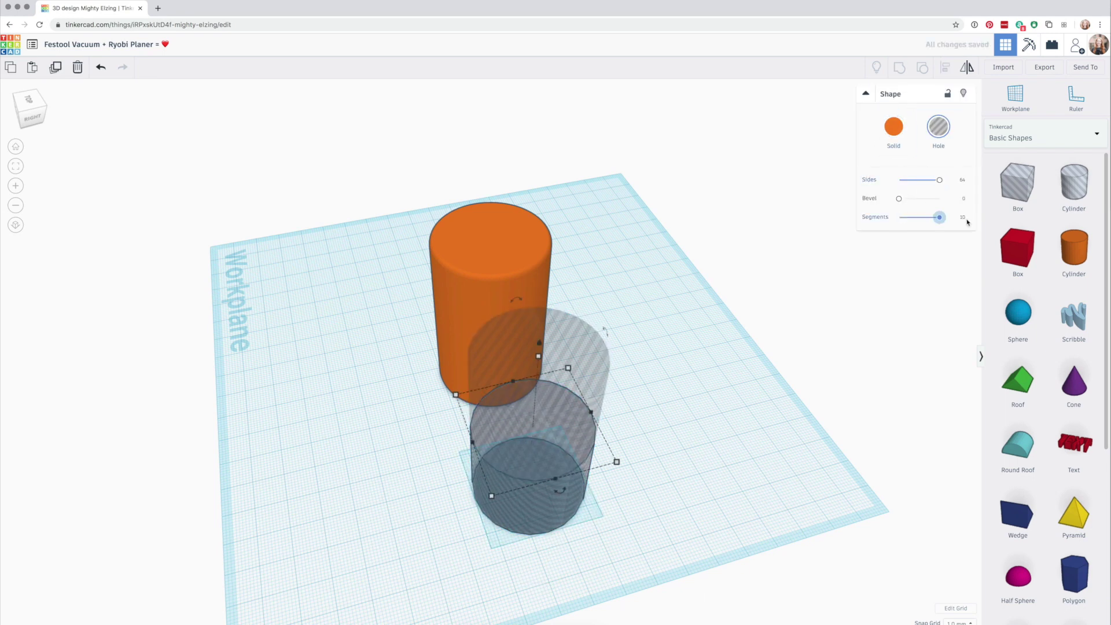
left_click(752, 417)
right_click_drag(752, 416, 849, 447)
left_click_drag(748, 266, 624, 358)
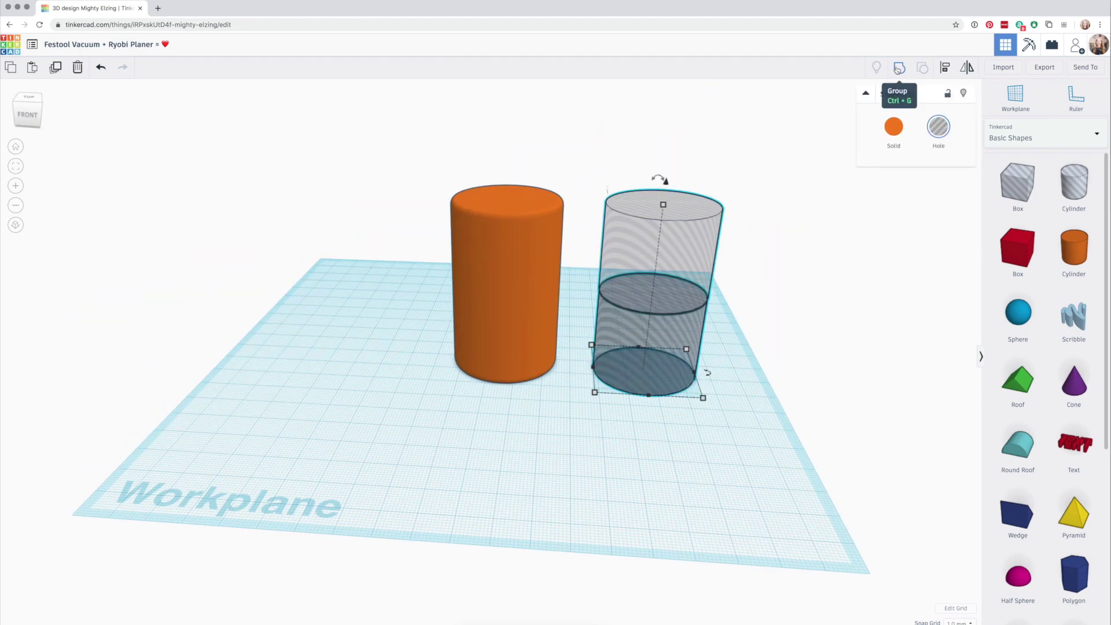
key("ctrl+a")
Step: Centre the grouped holes on the solid cylinder and merge them into one hollow tube
key("l")
left_click(509, 362)
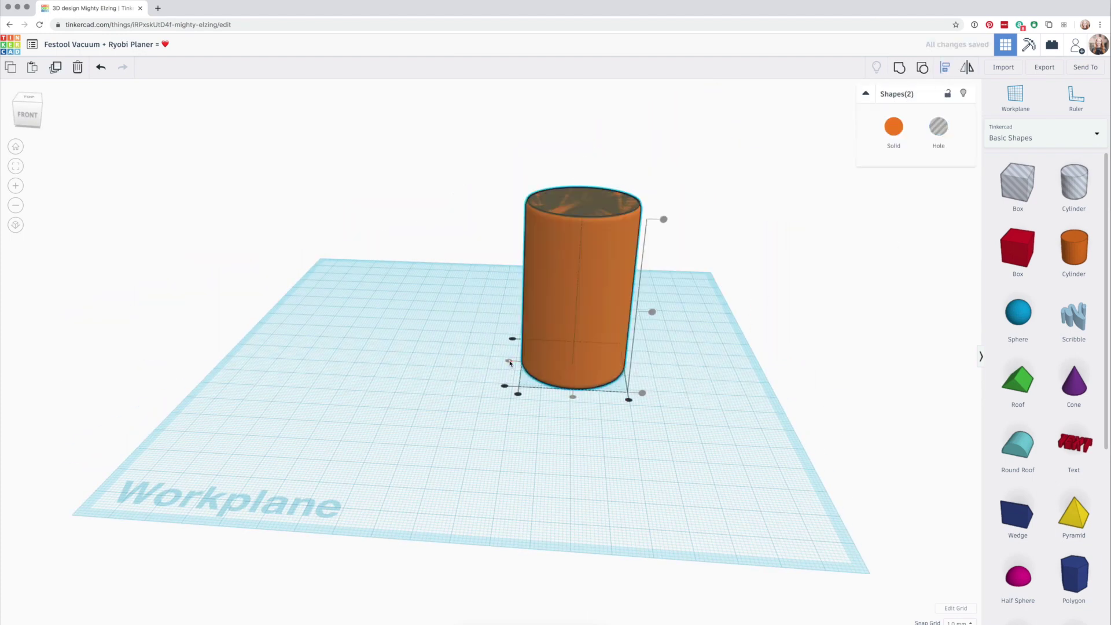
right_click_drag(543, 451, 895, 403)
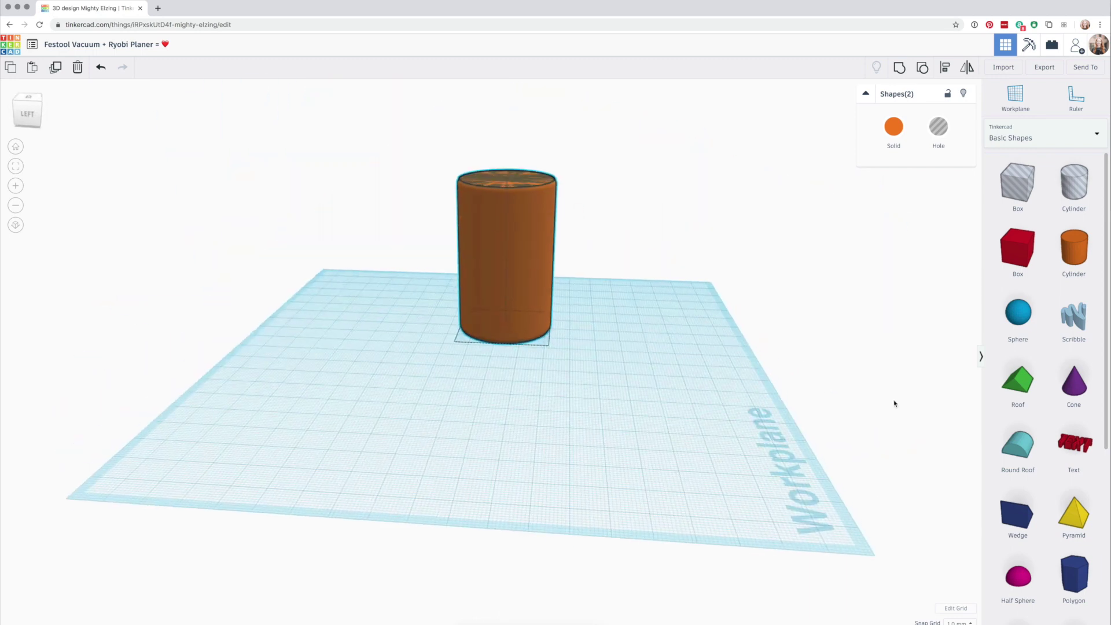
right_click_drag(565, 389, 752, 348)
left_click(399, 261)
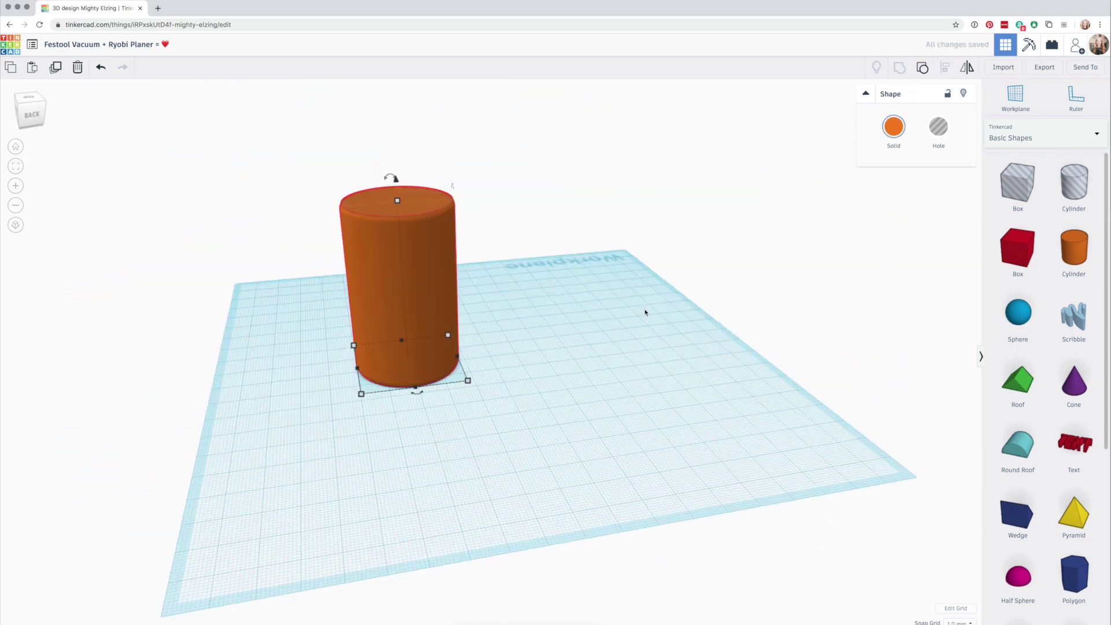
left_click(15, 147)
right_click_drag(652, 459, 617, 258)
Step: Download the tube as STL and set its Cura profile to Low Quality, discarding changes
left_click(1045, 68)
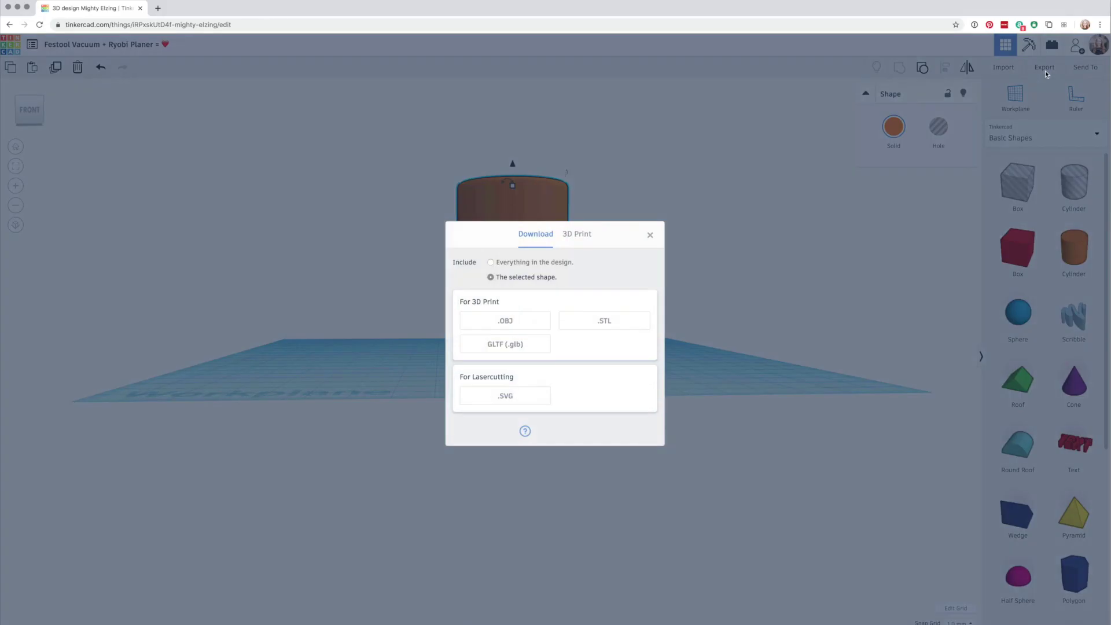
left_click(602, 325)
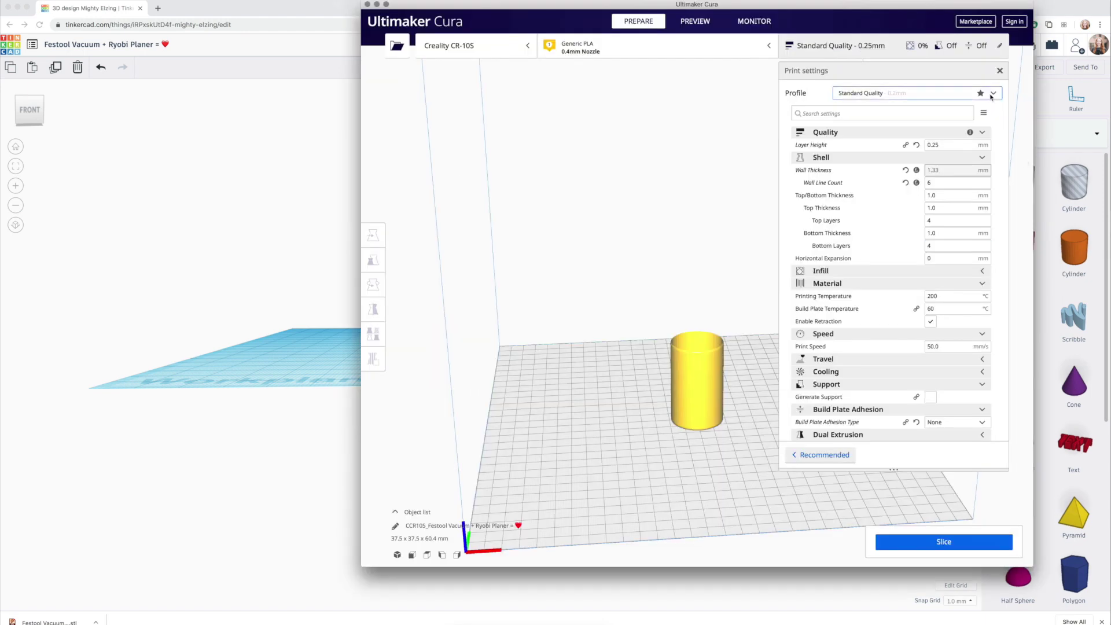
left_click(991, 94)
left_click(855, 156)
left_click(853, 364)
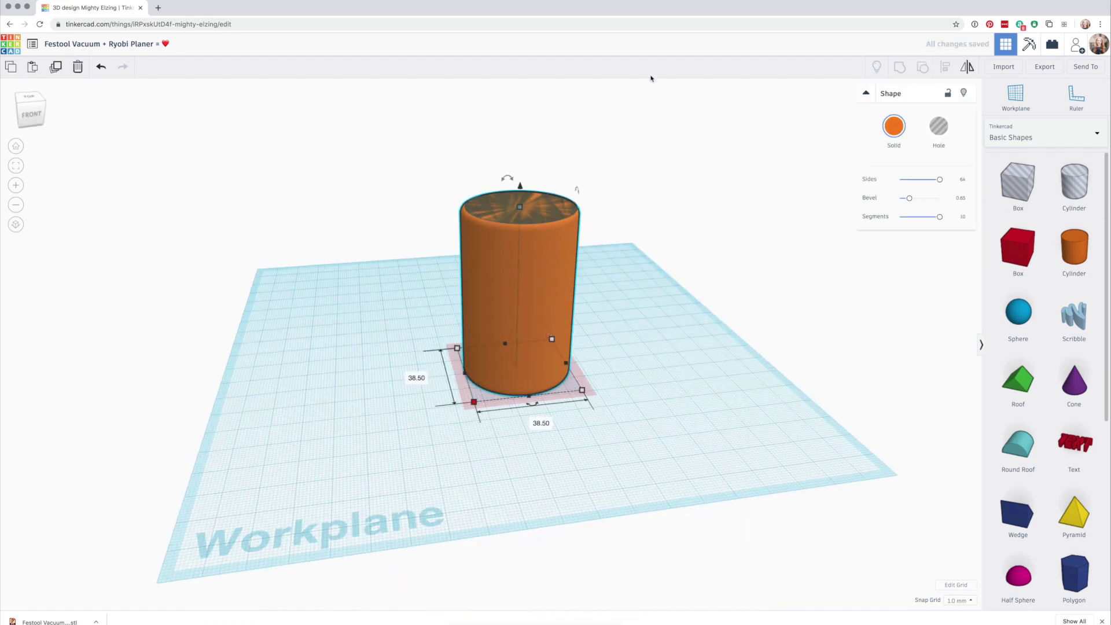
Step: Reveal hidden shapes, ungroup the tube and select the upper hole cylinder to inspect it
left_click(644, 345)
right_click_drag(645, 345, 529, 375)
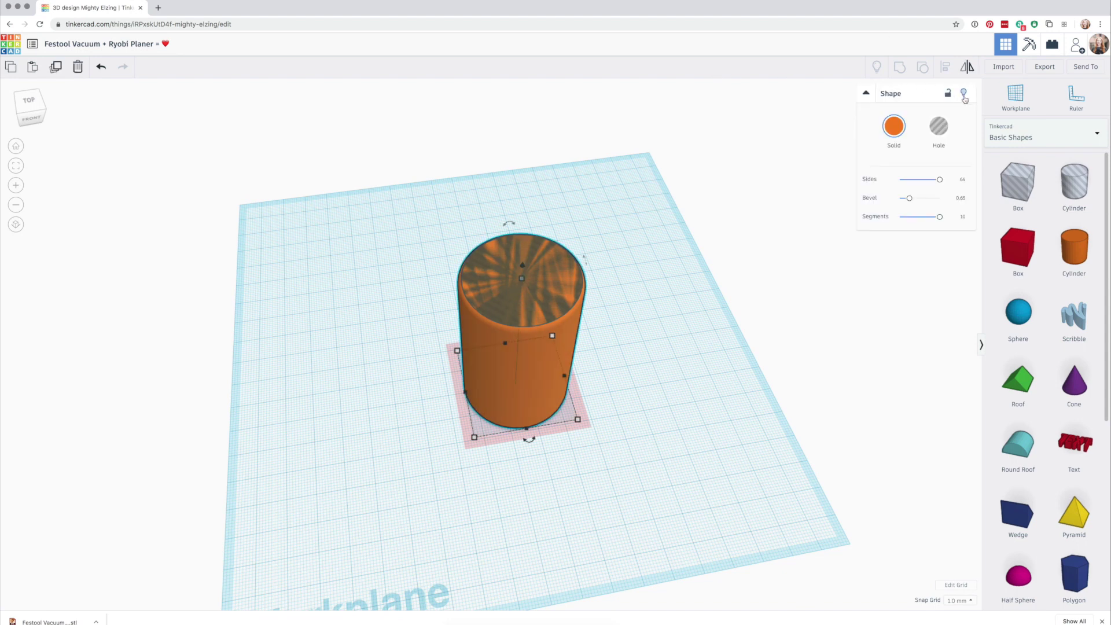
left_click(963, 94)
right_click_drag(640, 329, 636, 257)
key("ctrl+g")
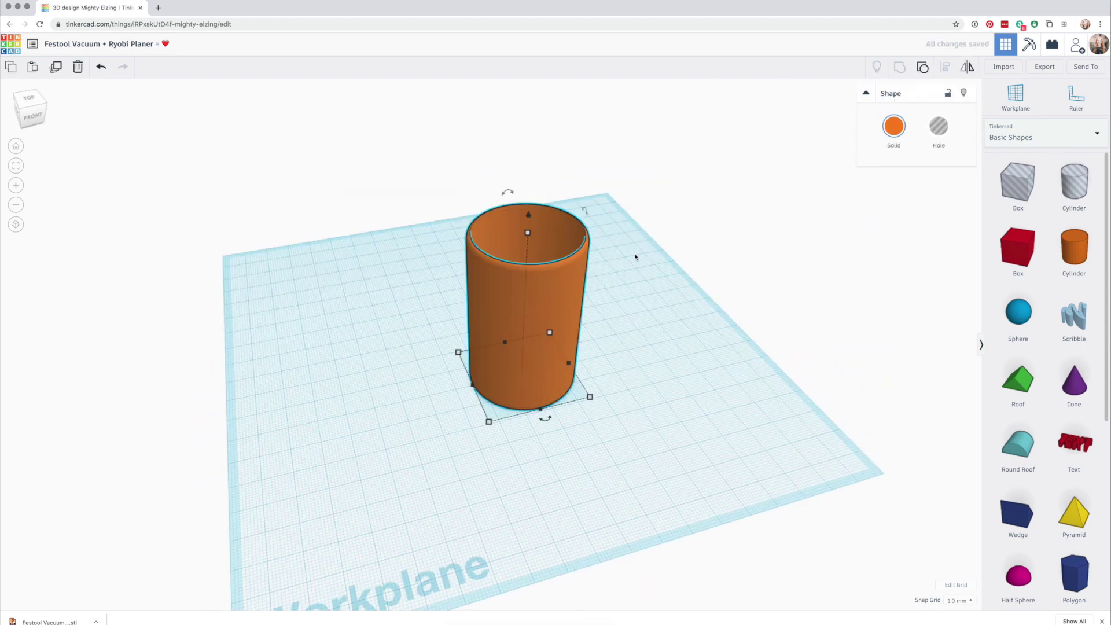
key("ctrl+shift+g")
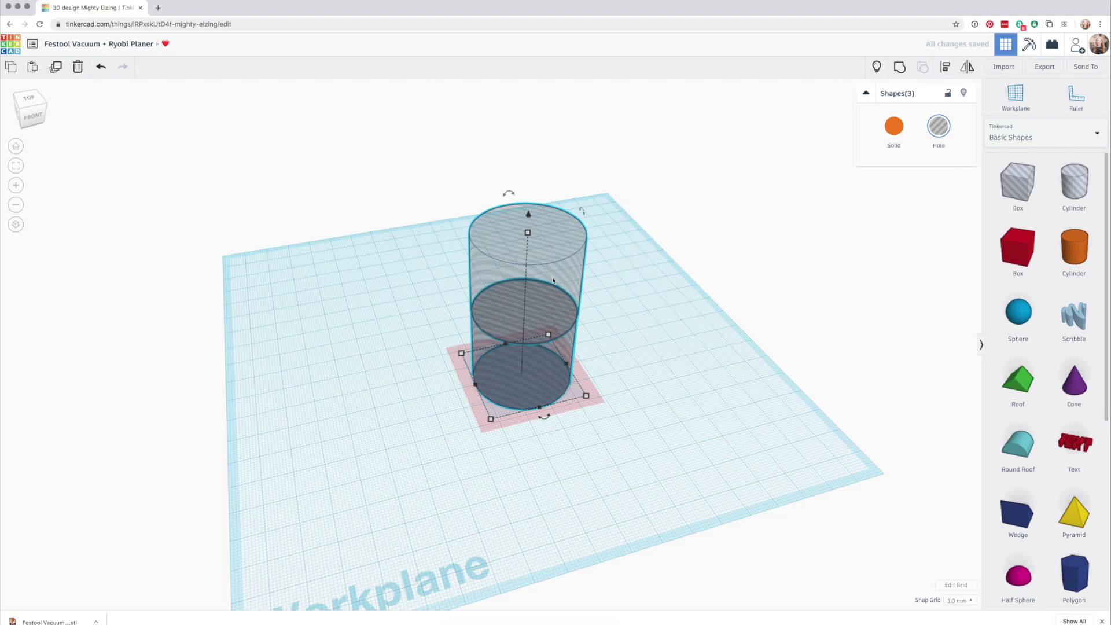
left_click(553, 280)
right_click_drag(552, 280, 551, 308)
Step: Bring back the hidden solid and regroup all four shapes into one hollow tube
mouse_move(501, 292)
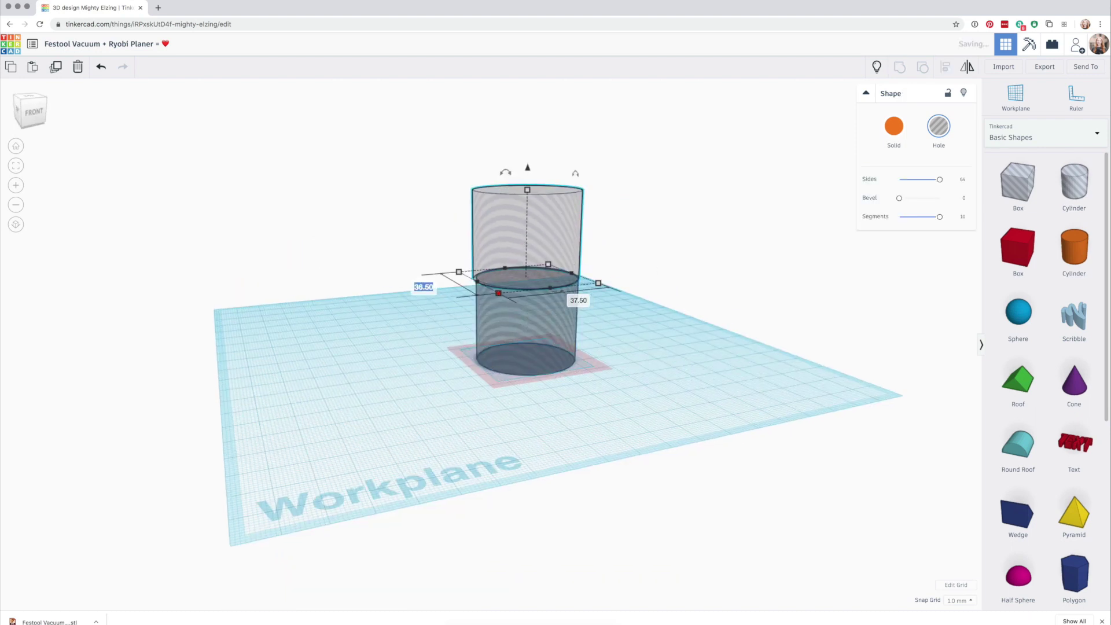
left_click(641, 235)
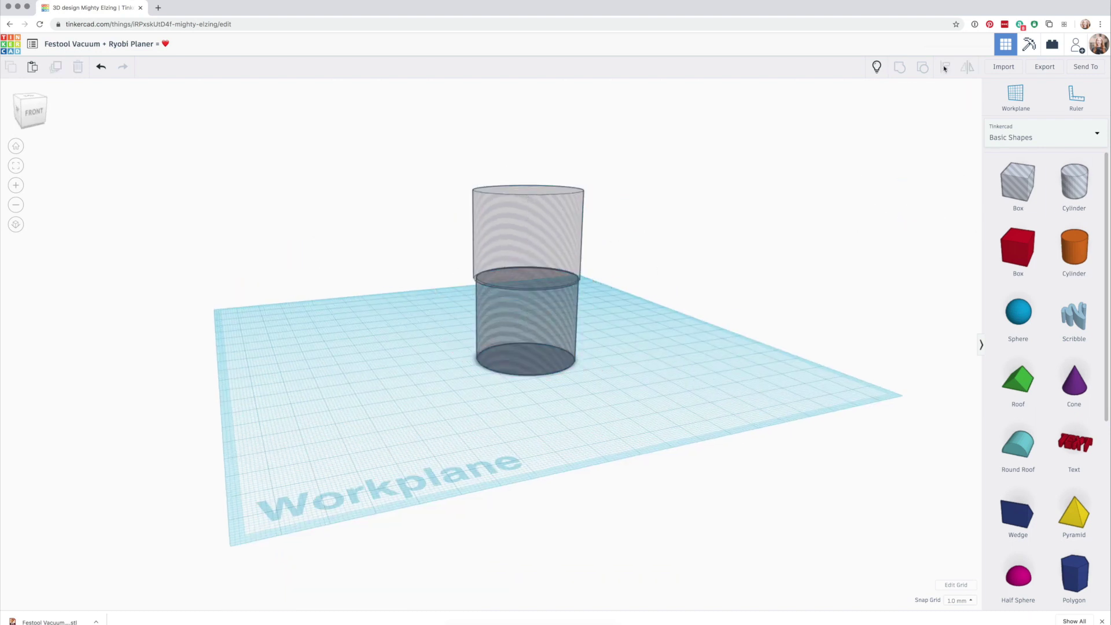
key("ctrl+shift+h")
key("ctrl+a")
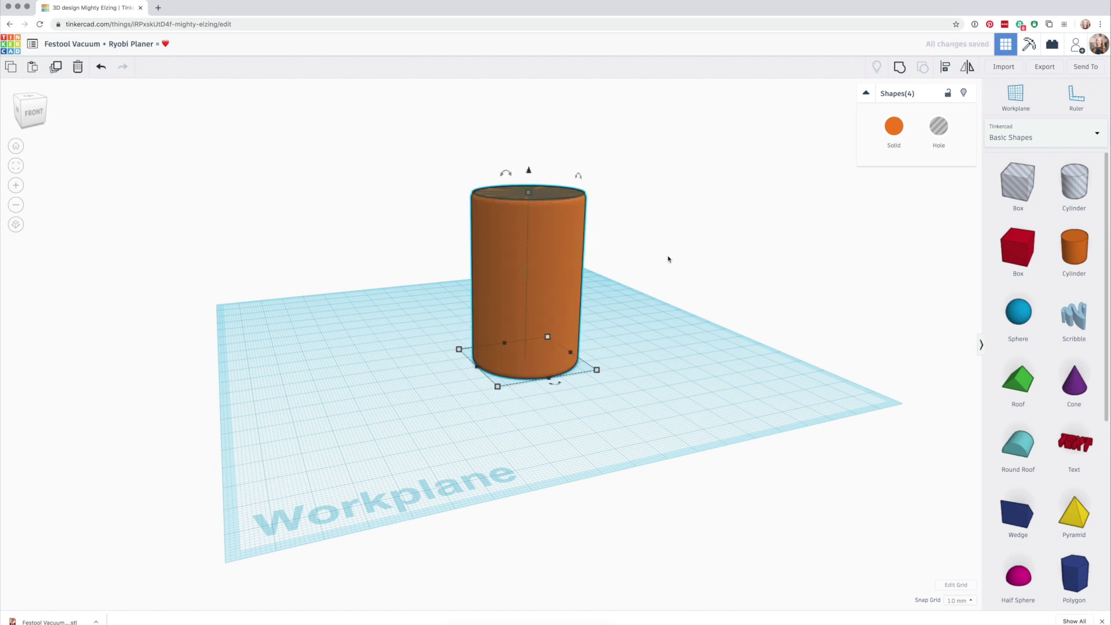
left_click(668, 259)
right_click_drag(669, 258, 692, 390)
left_click(541, 297)
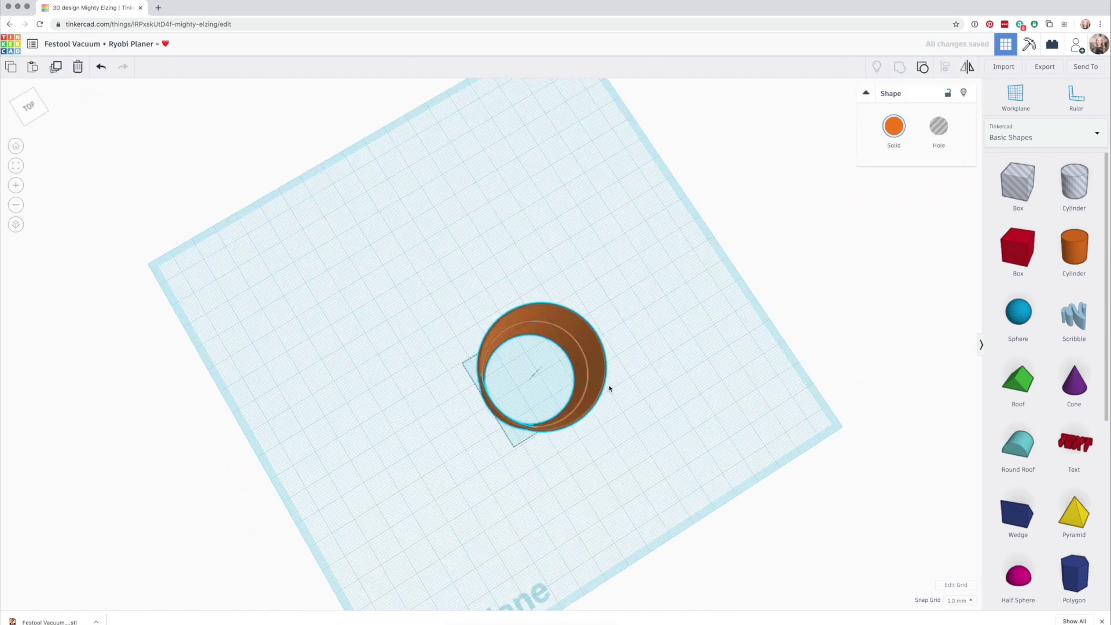